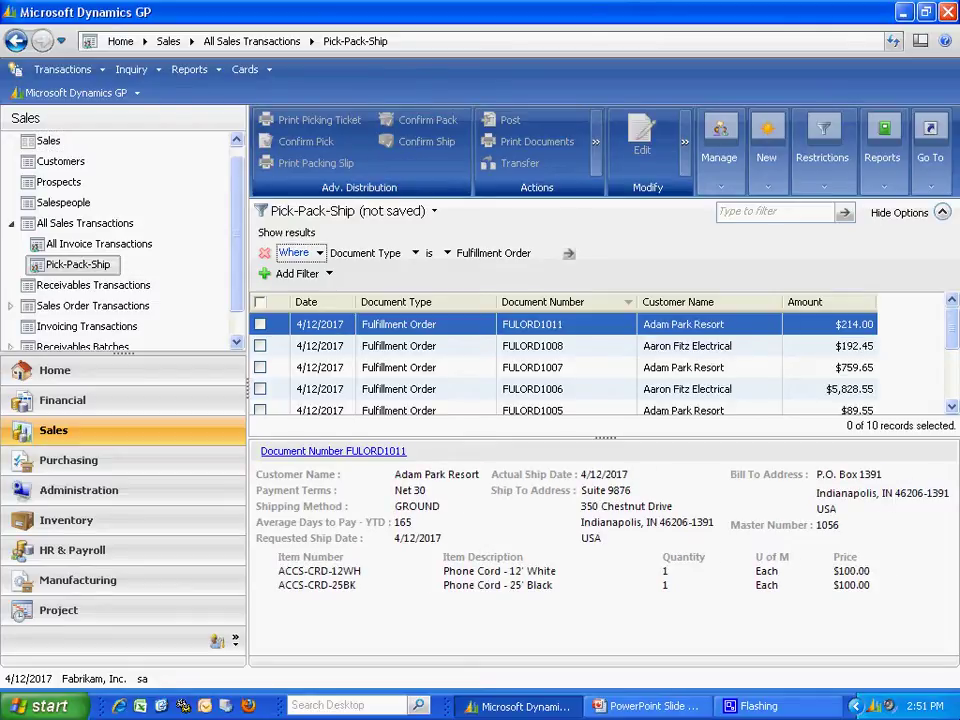
Check the $214.00 Adam Park Resort fulfillment order's document status, and select only that order in the Pick-Pack-Ship list.
left_click(311, 452)
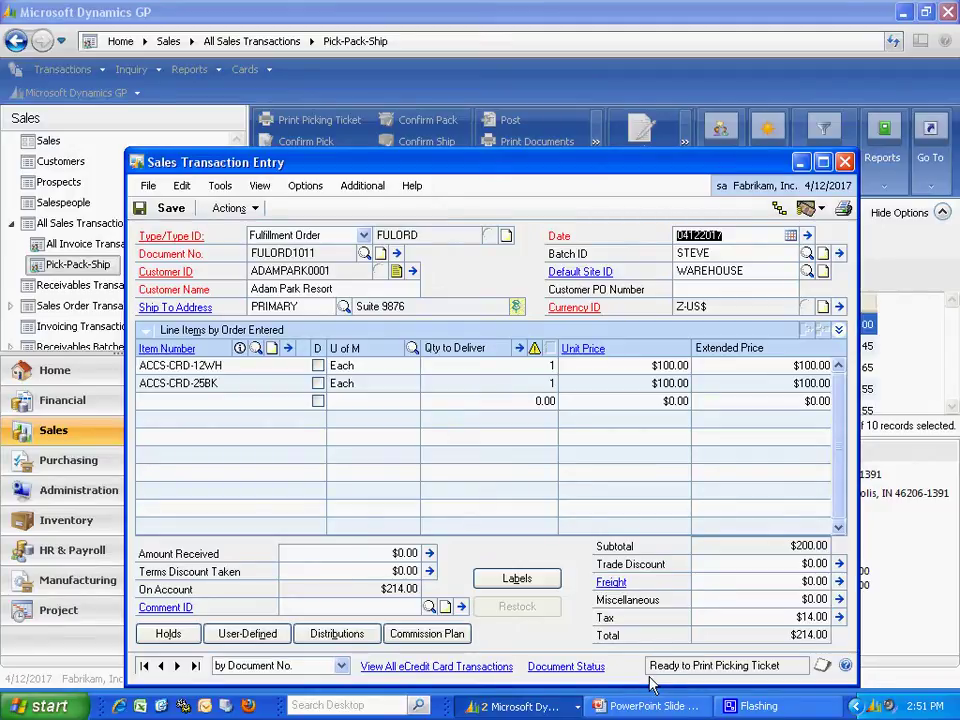
left_click(845, 162)
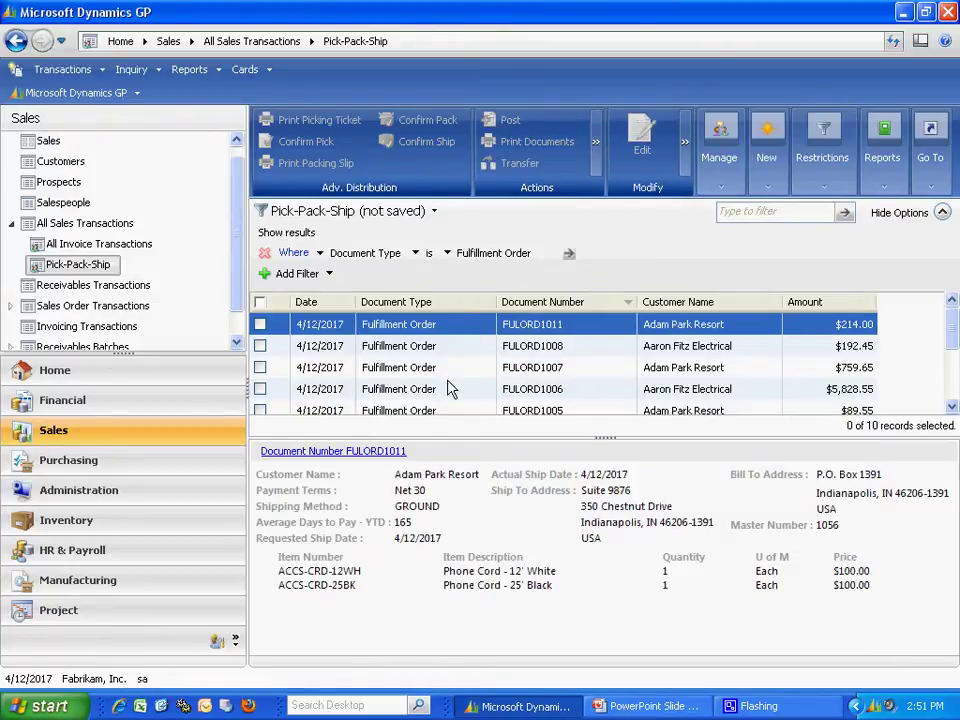
left_click(260, 325)
left_click(260, 346)
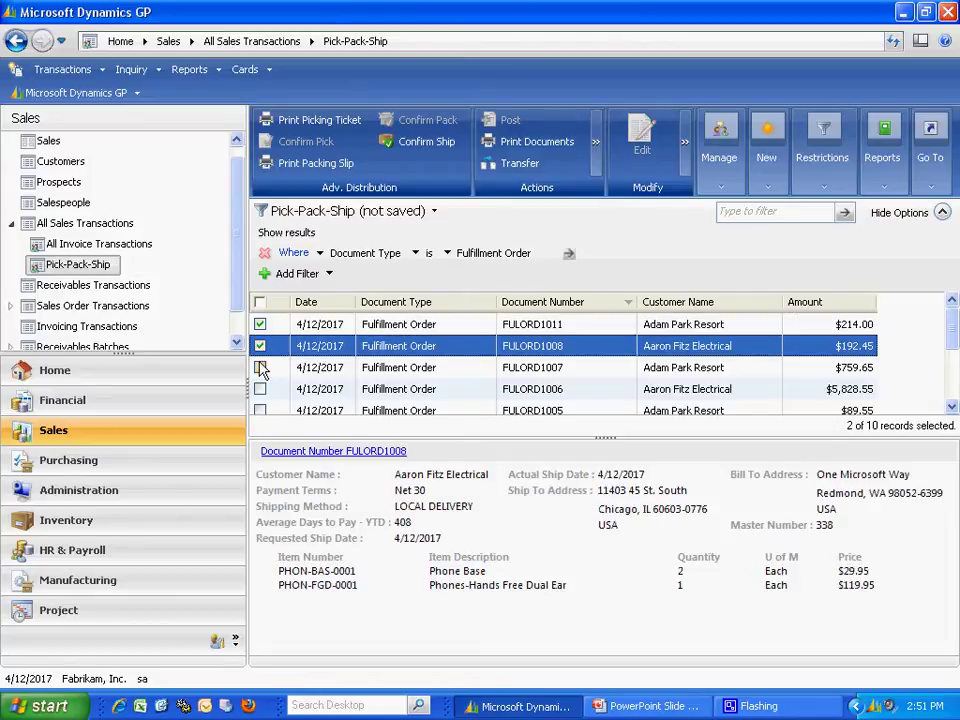
left_click(260, 367)
left_click(260, 367)
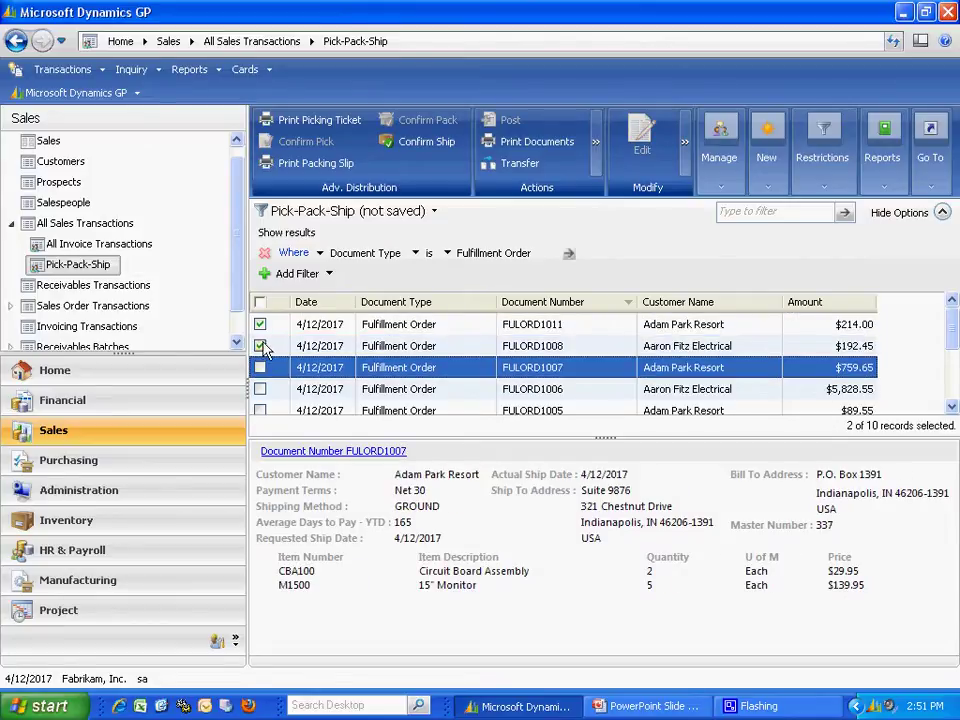
left_click(260, 346)
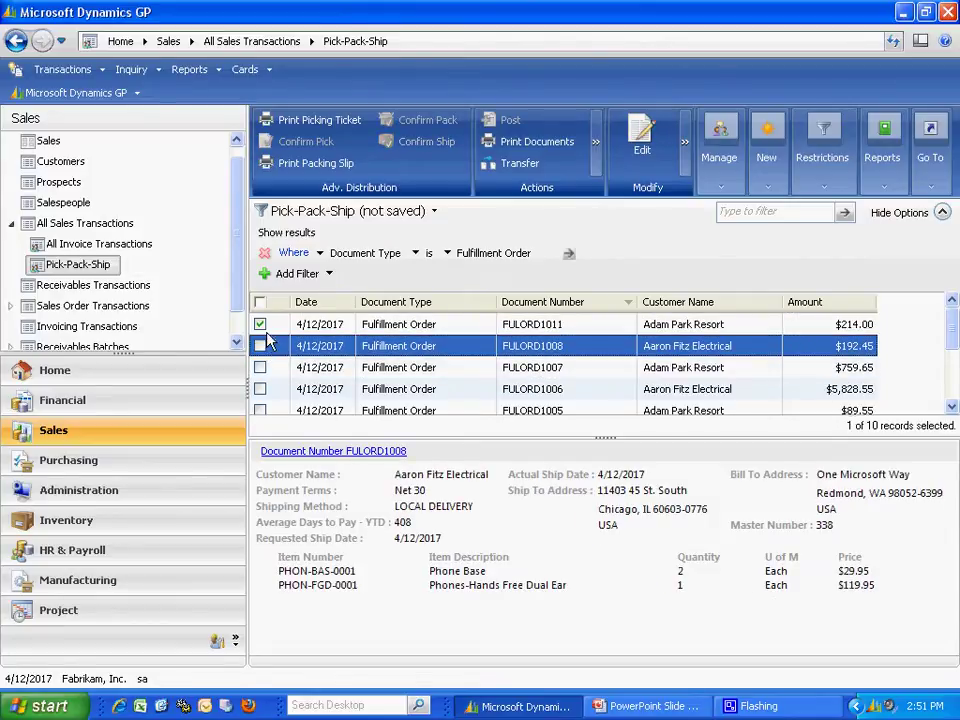
Print the selected order's picking ticket to screen on Blank Paper with kit components included, and close the ticket after viewing it.
left_click(322, 122)
left_click(452, 281)
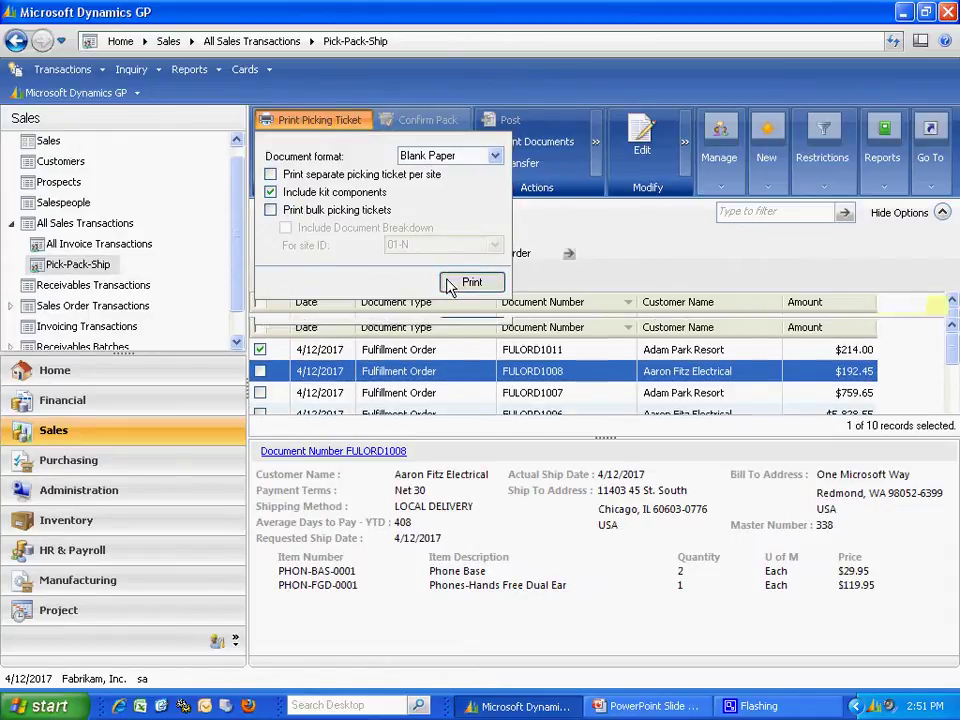
left_click(553, 486)
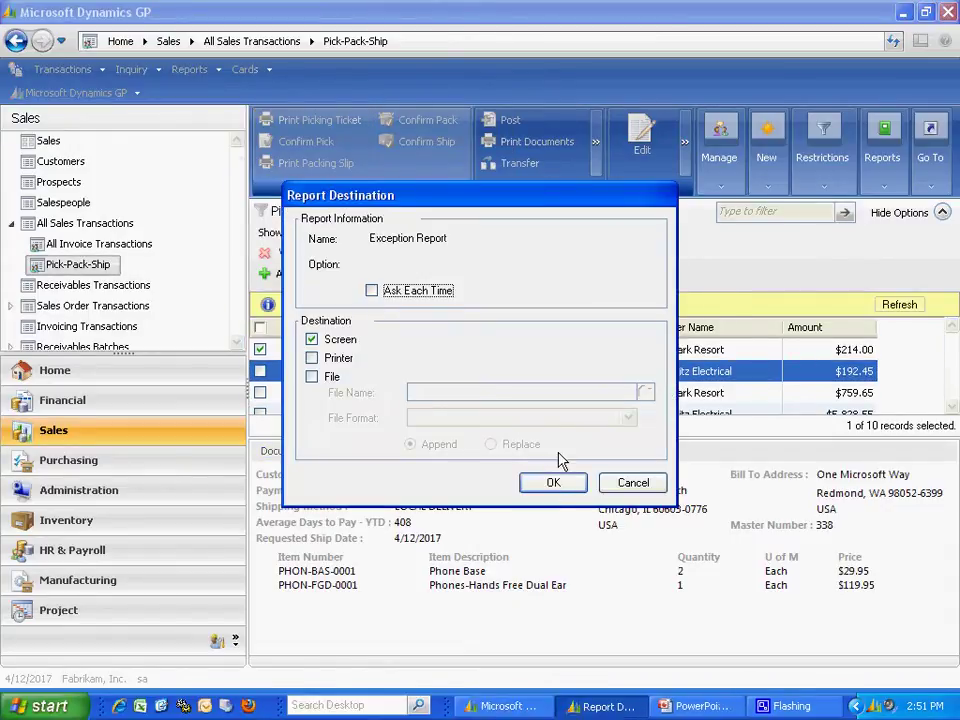
left_click(553, 484)
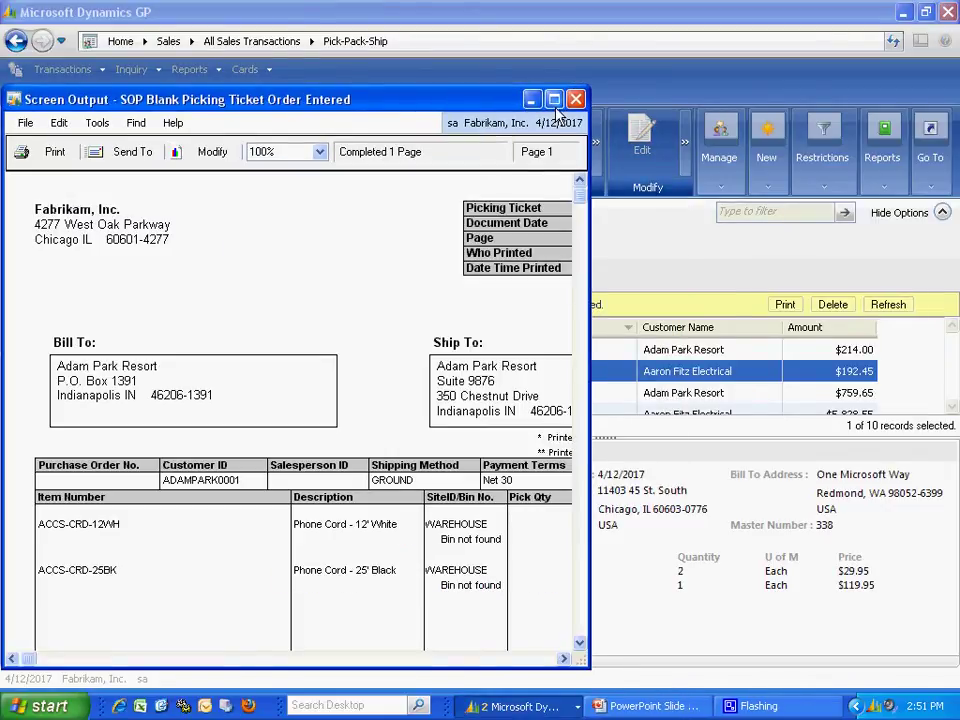
left_click(553, 99)
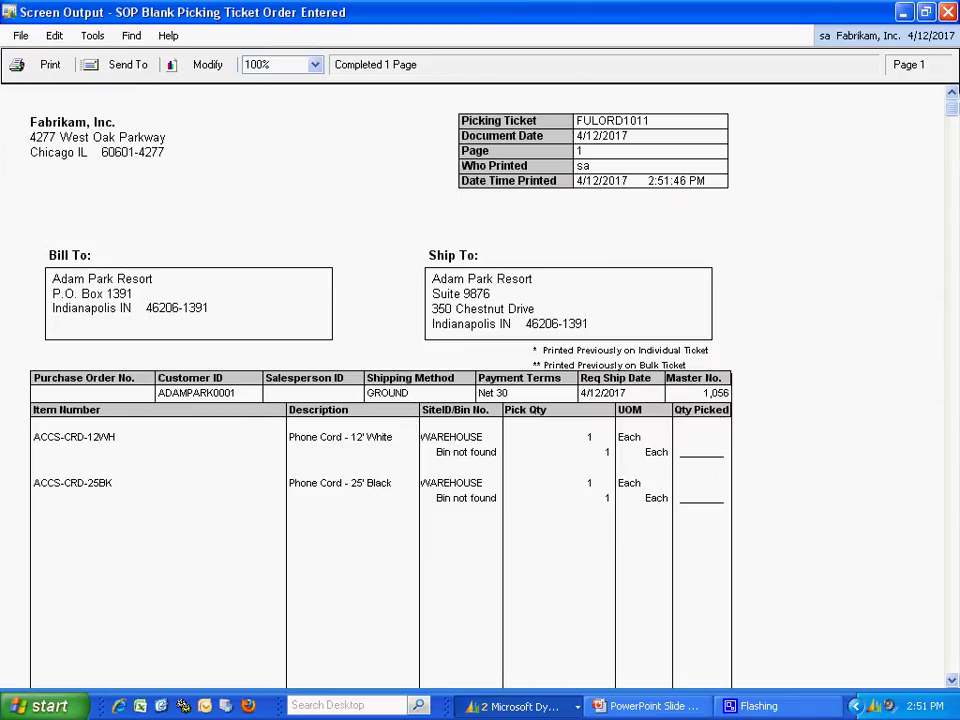
left_click(950, 10)
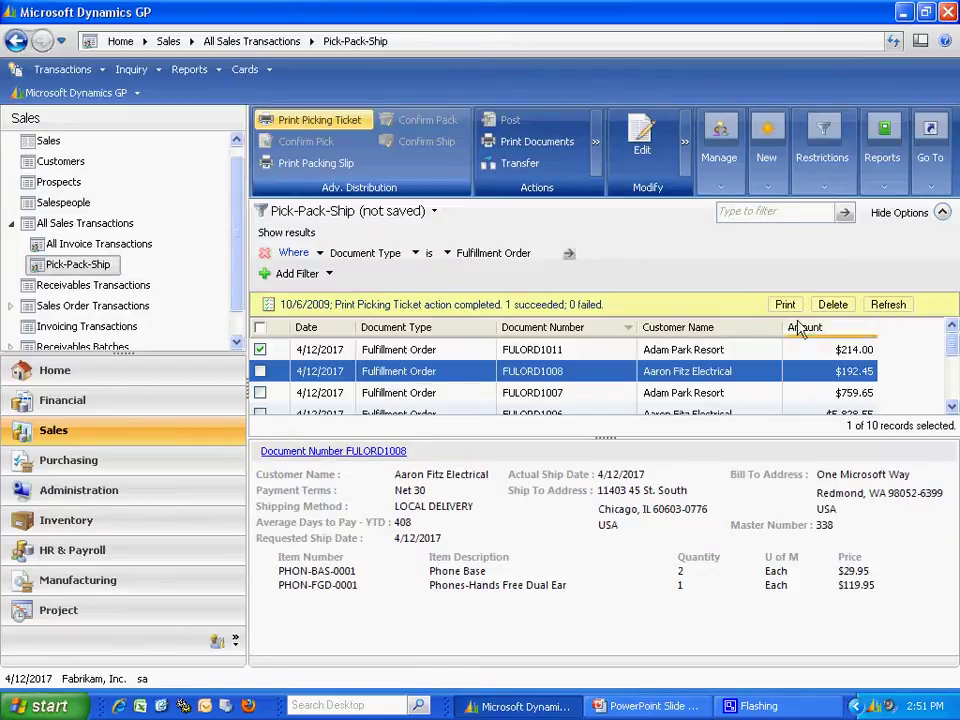
Refresh the list, reselect the $214.00 Adam Park Resort order and confirm its pick, sending the exceptions report to screen.
left_click(886, 305)
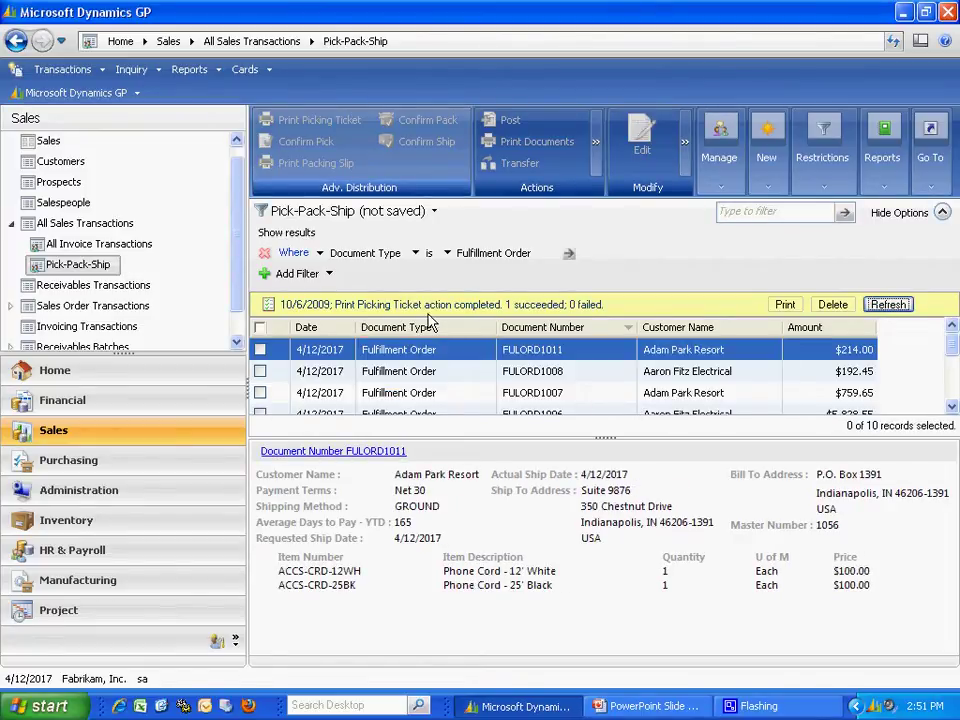
left_click(260, 350)
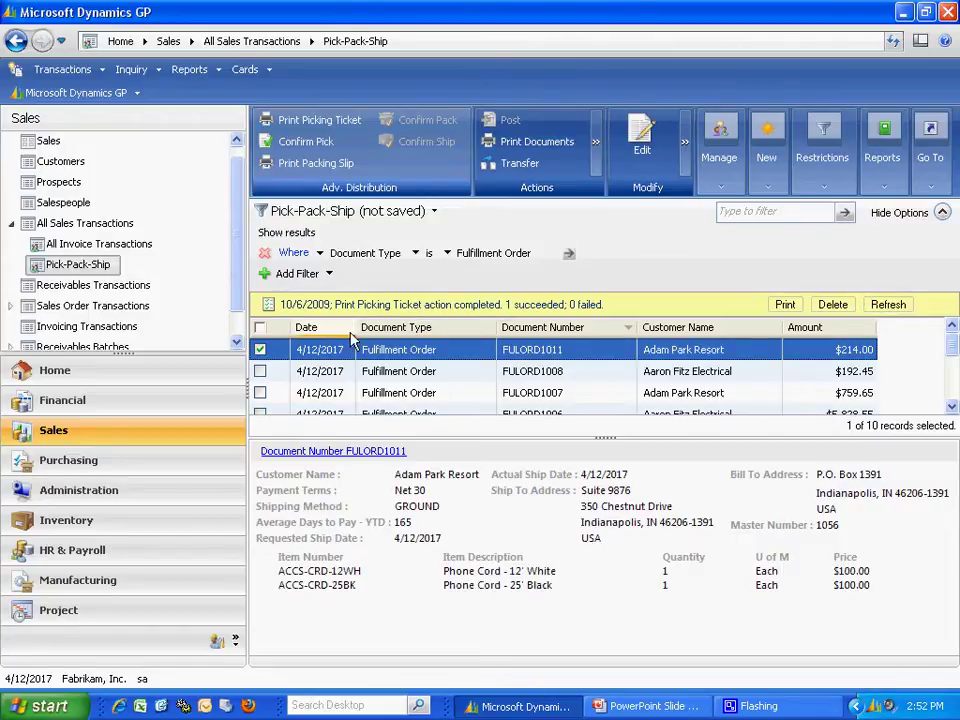
left_click(299, 144)
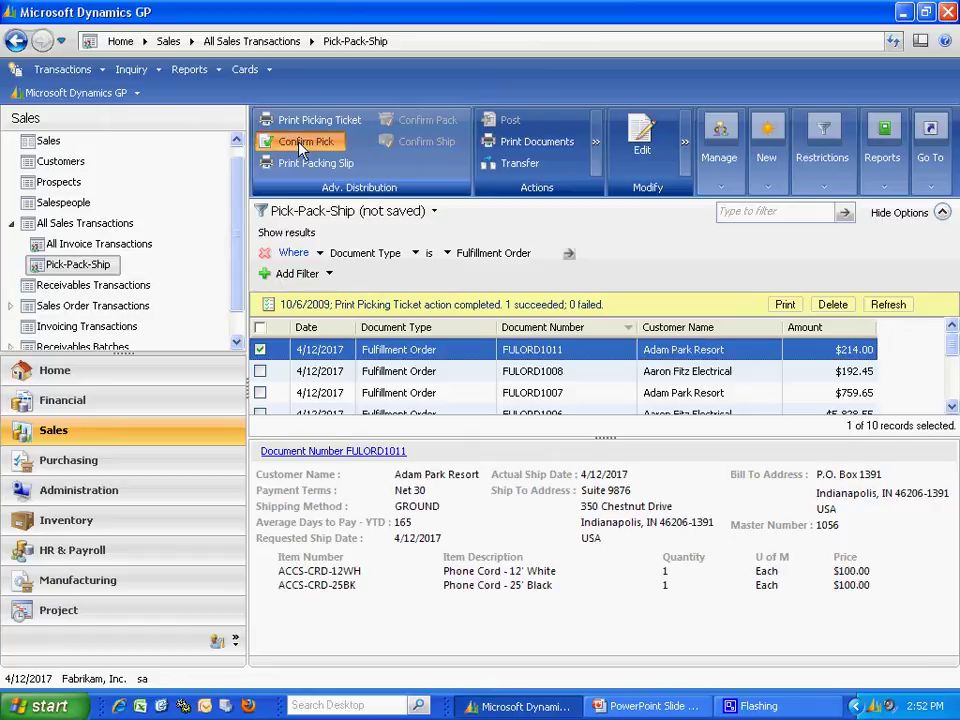
left_click(560, 486)
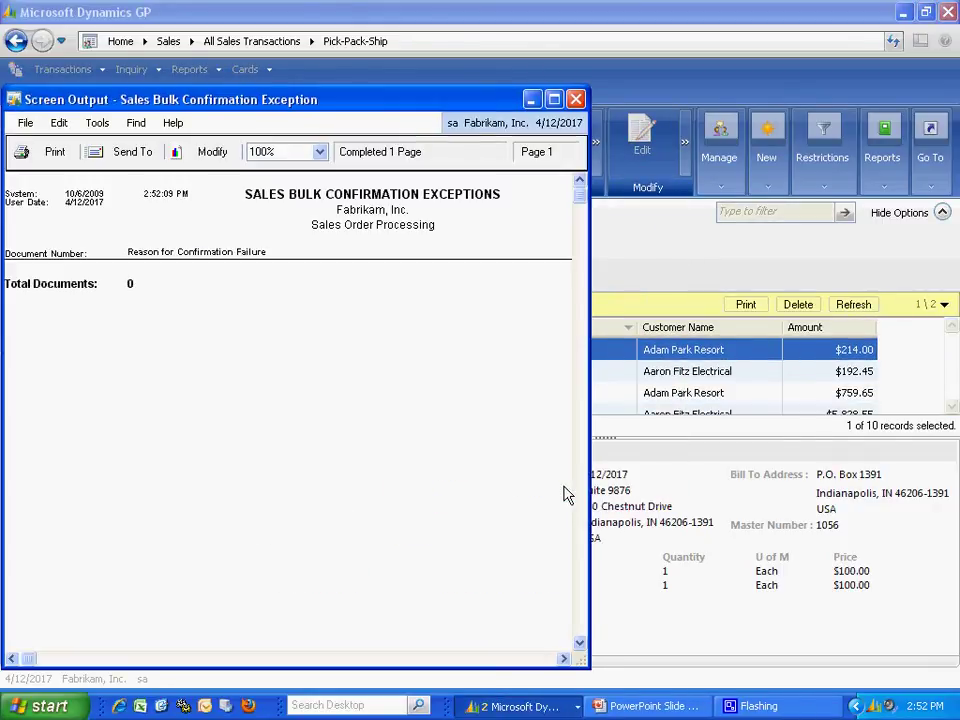
left_click(576, 100)
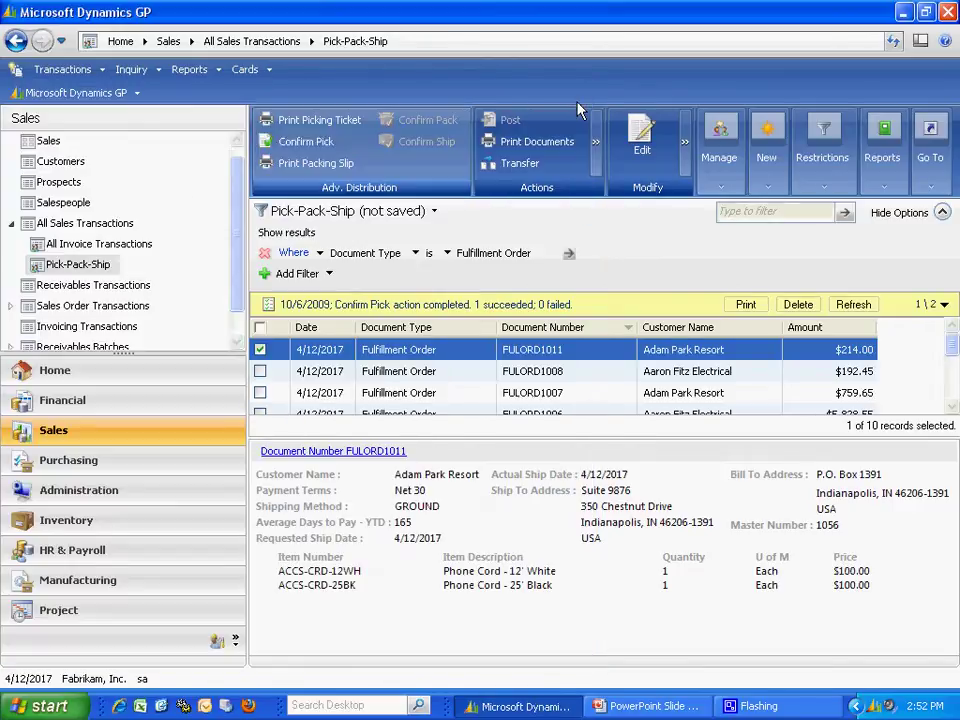
Open the picked Adam Park Resort order and review its current status and document status history.
left_click(391, 454)
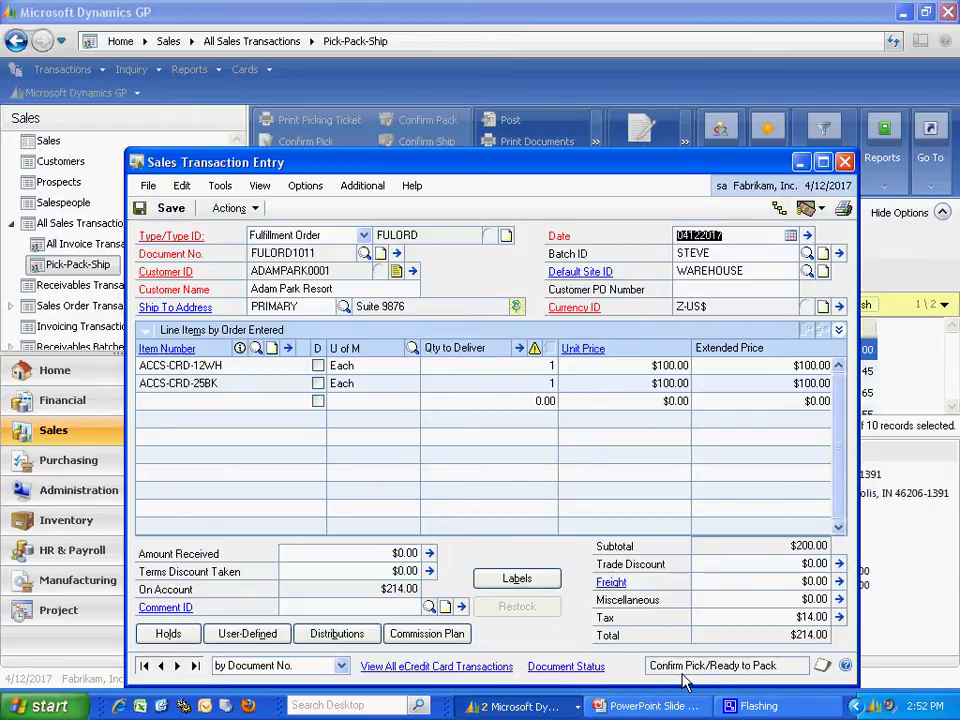
left_click(566, 667)
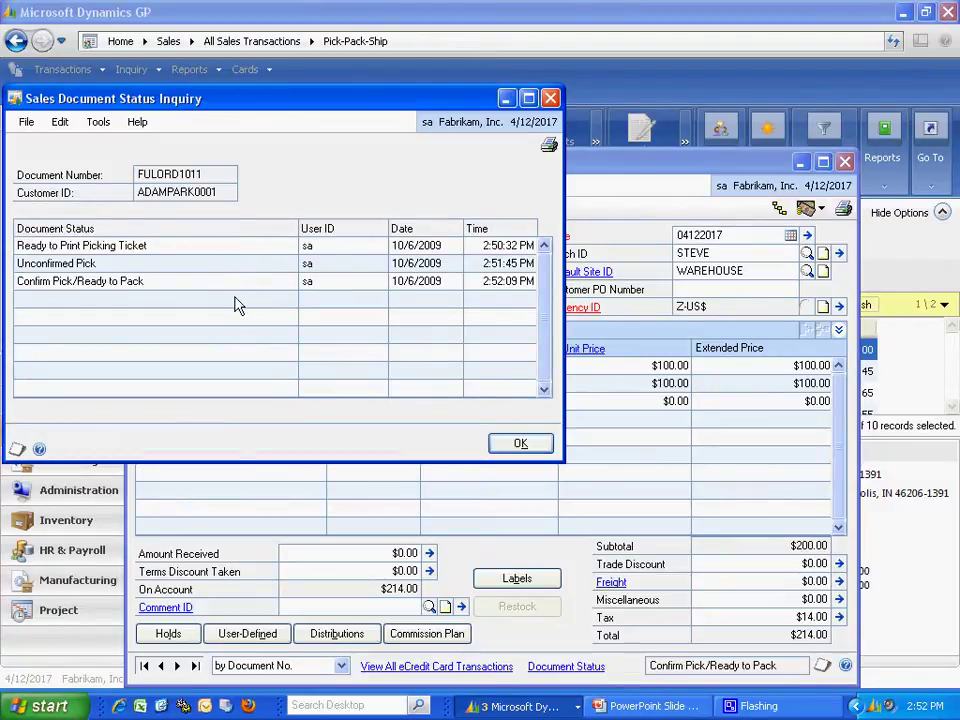
left_click(519, 443)
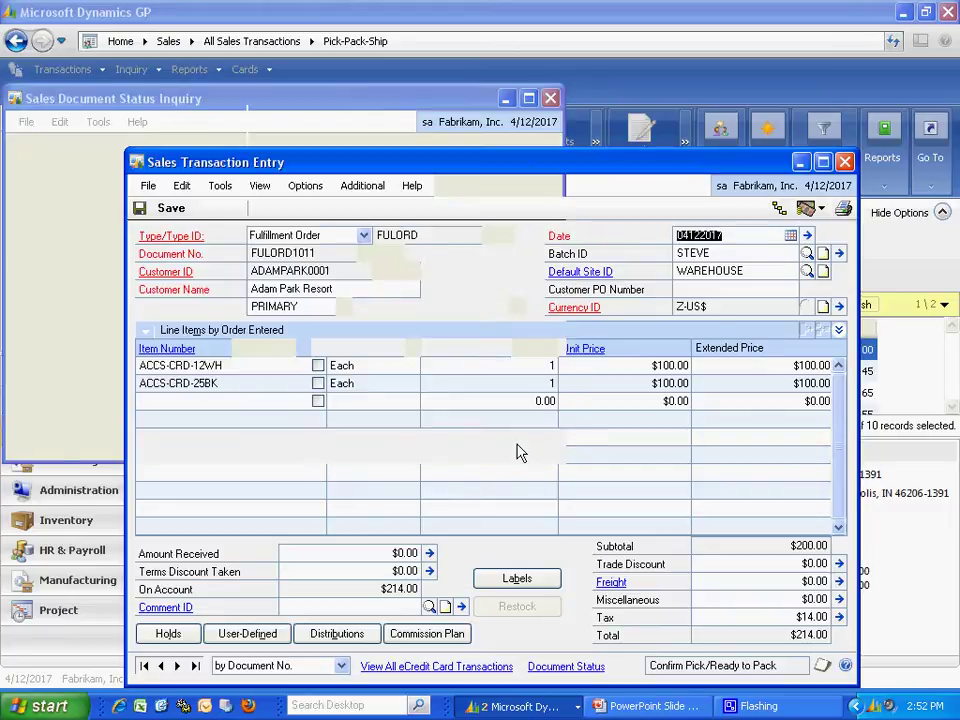
left_click(845, 161)
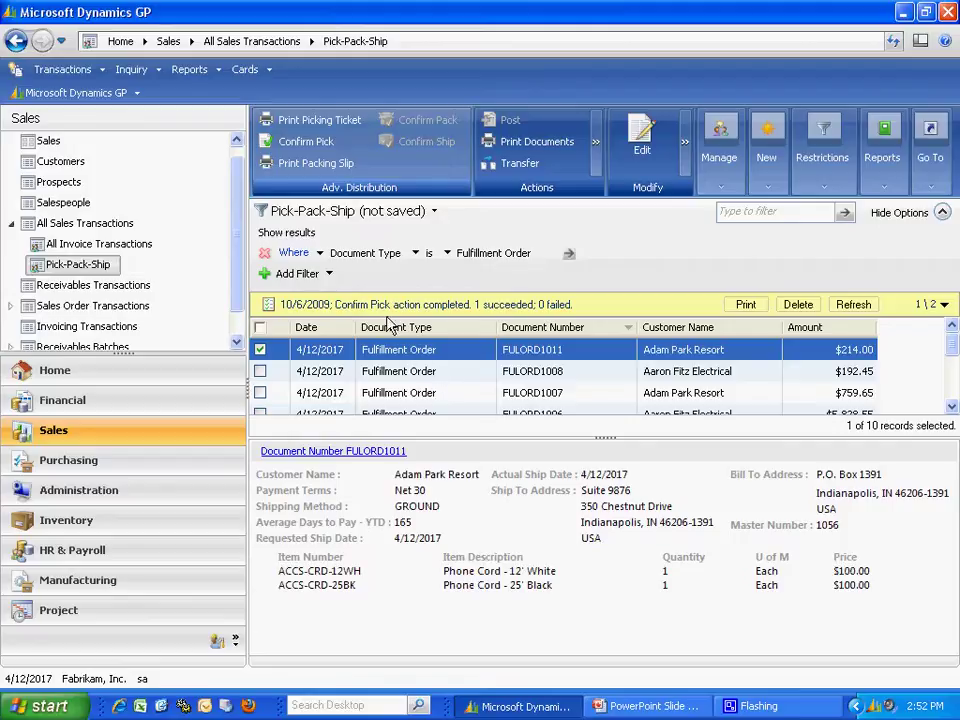
Print the order's packing slip to screen on Blank Paper, including item comments and kit components.
left_click(322, 165)
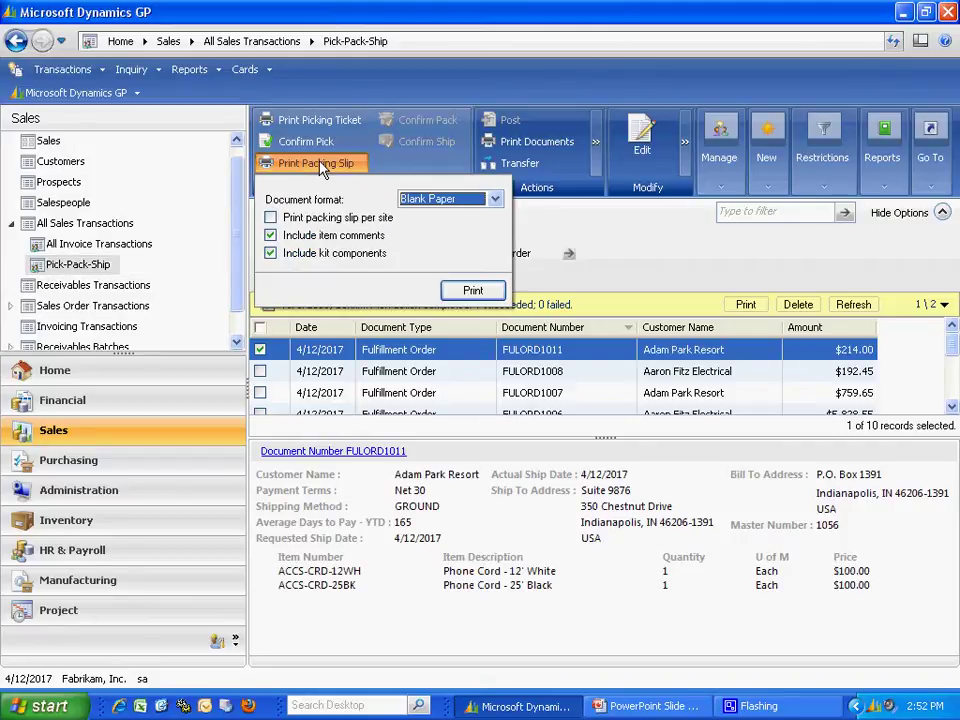
left_click(470, 289)
left_click(553, 482)
left_click(580, 487)
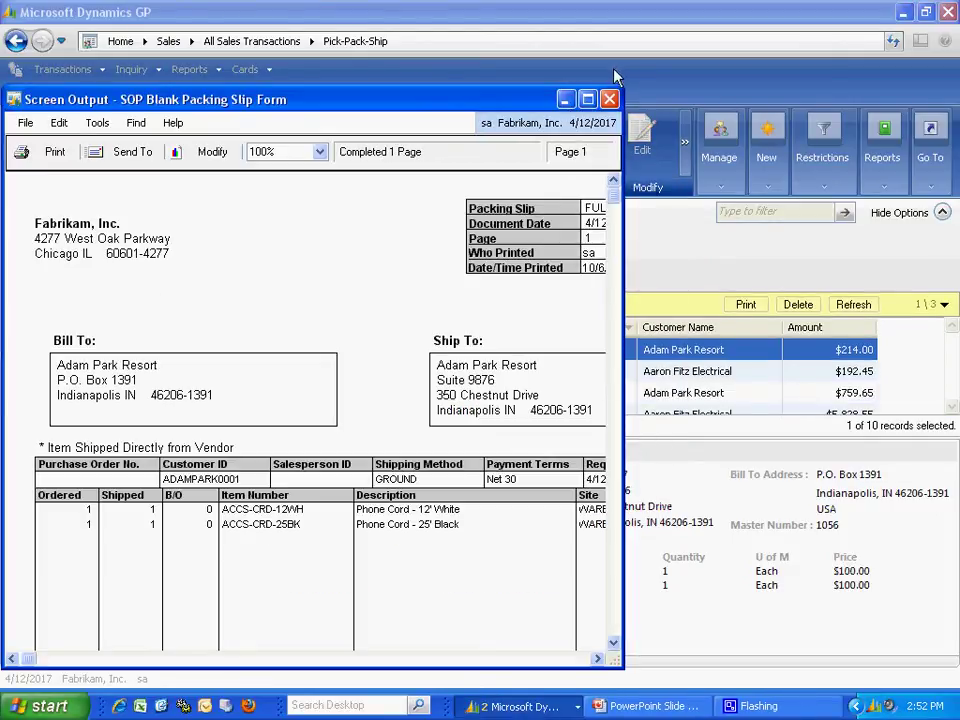
left_click(610, 100)
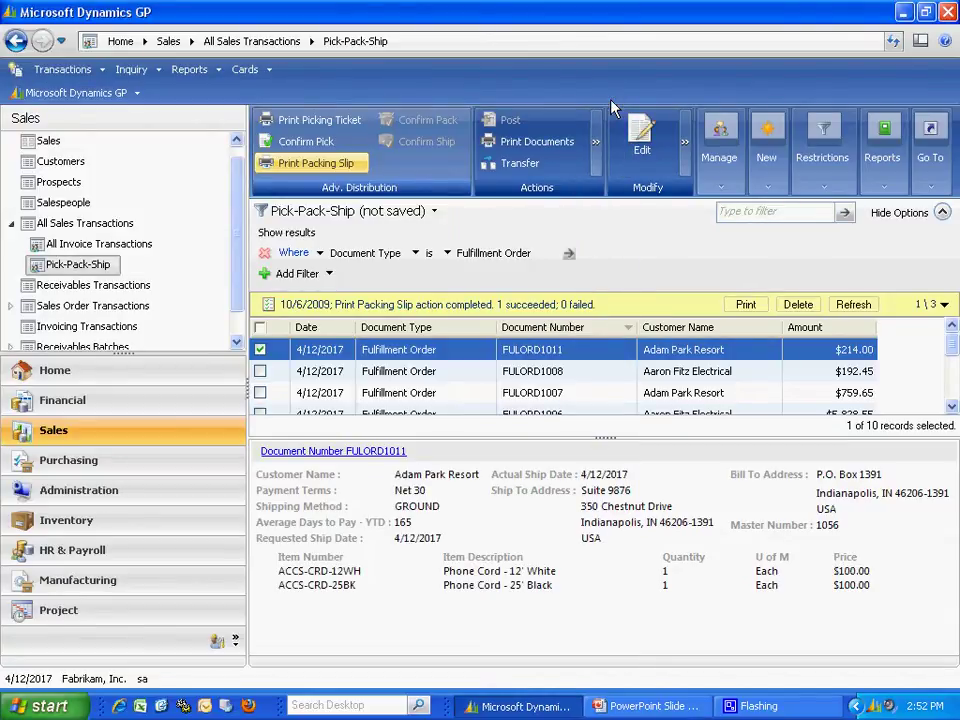
Refresh the list, reselect the $214.00 Adam Park Resort order and confirm its pack, sending the exceptions report to screen.
left_click(858, 308)
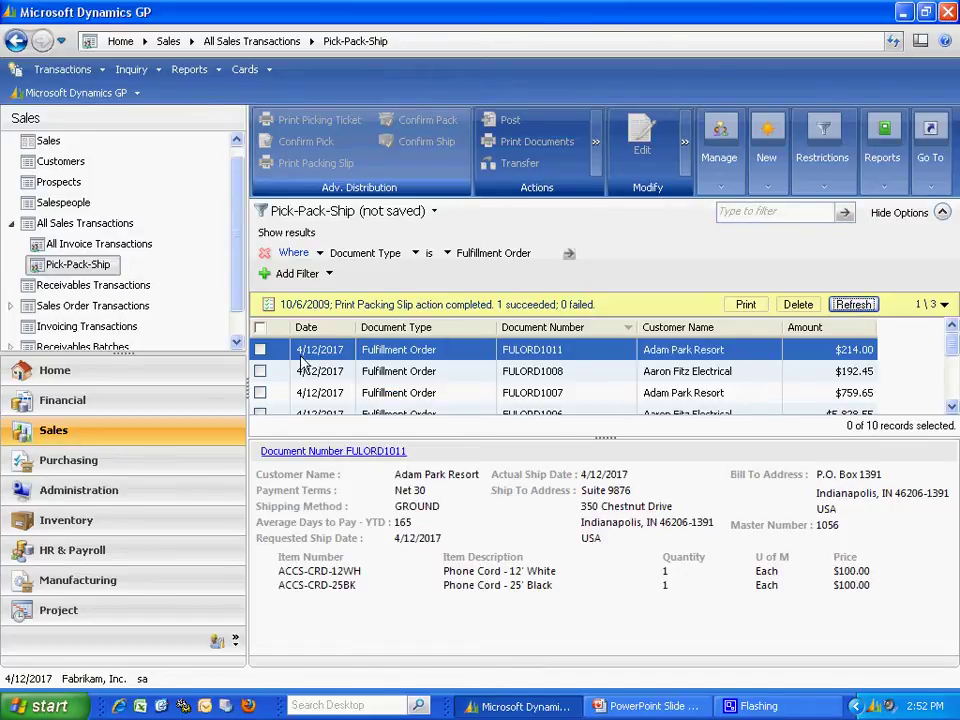
left_click(260, 350)
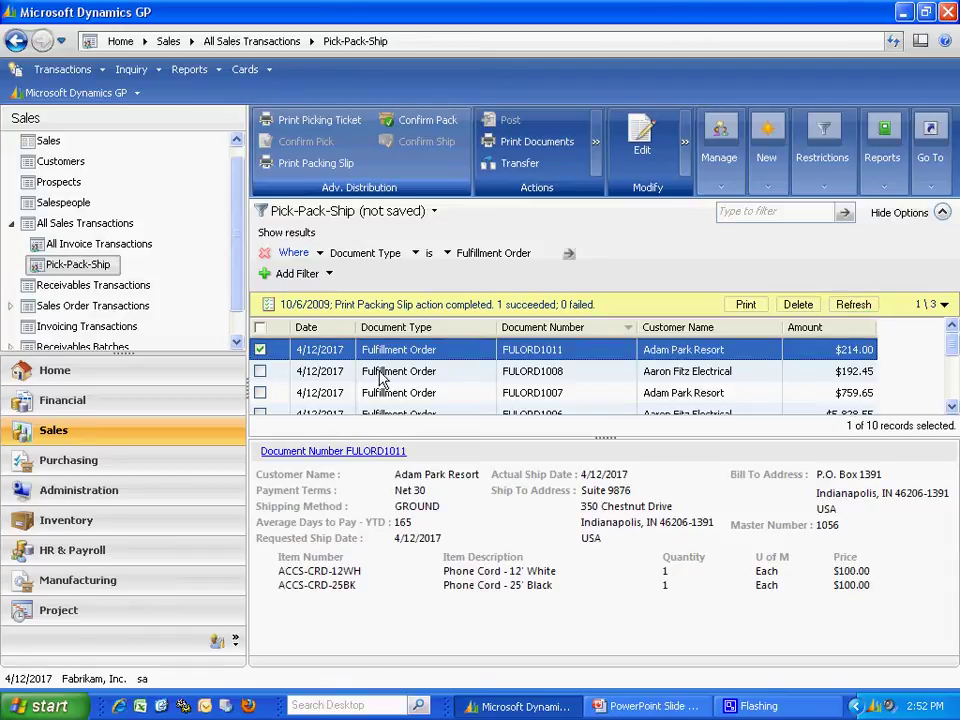
left_click(424, 122)
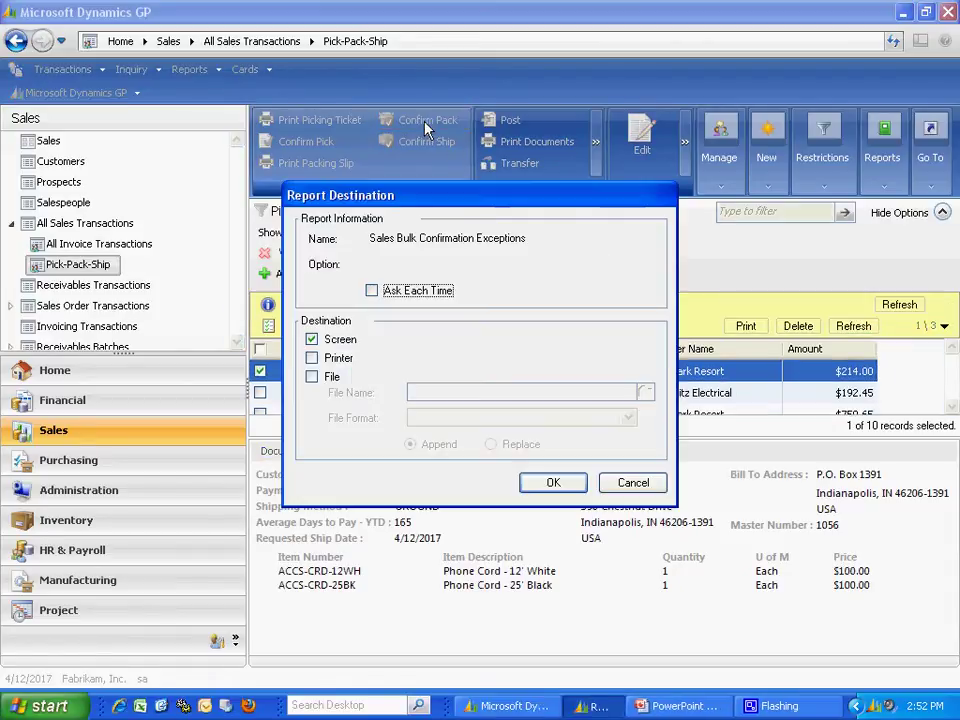
left_click(558, 487)
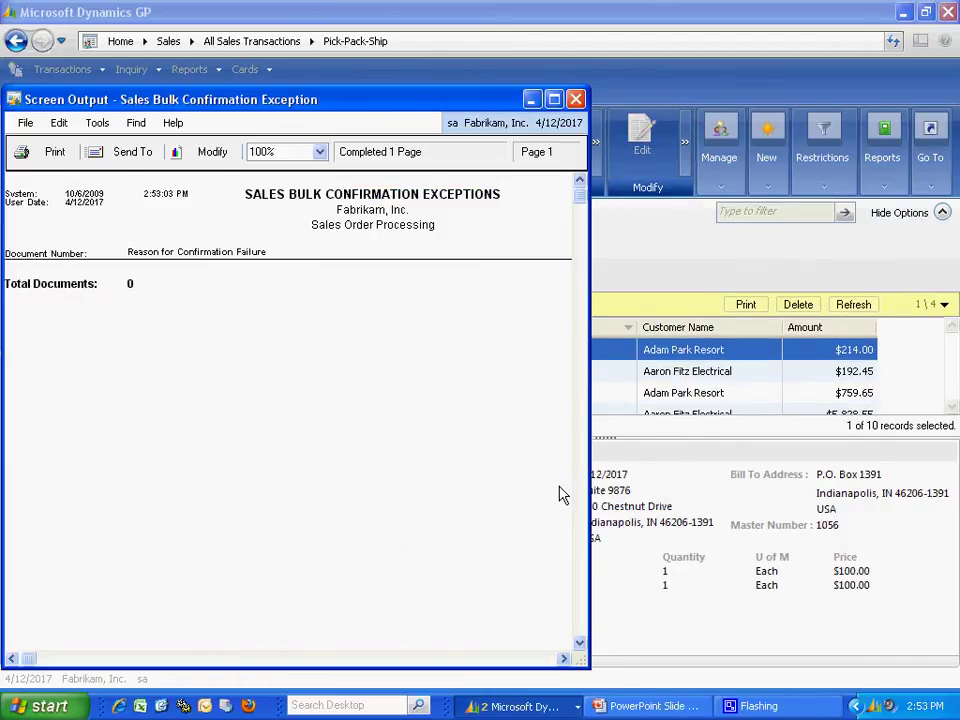
left_click(575, 99)
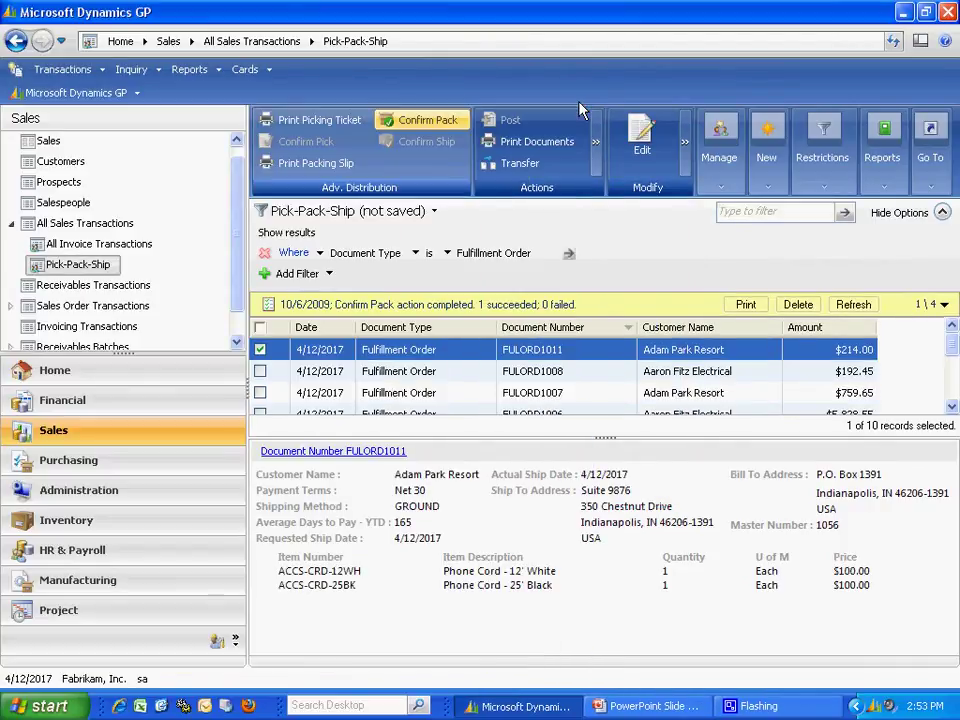
Refresh the list, reselect the $214.00 Adam Park Resort order and confirm its shipment, sending the exceptions report to screen.
left_click(852, 308)
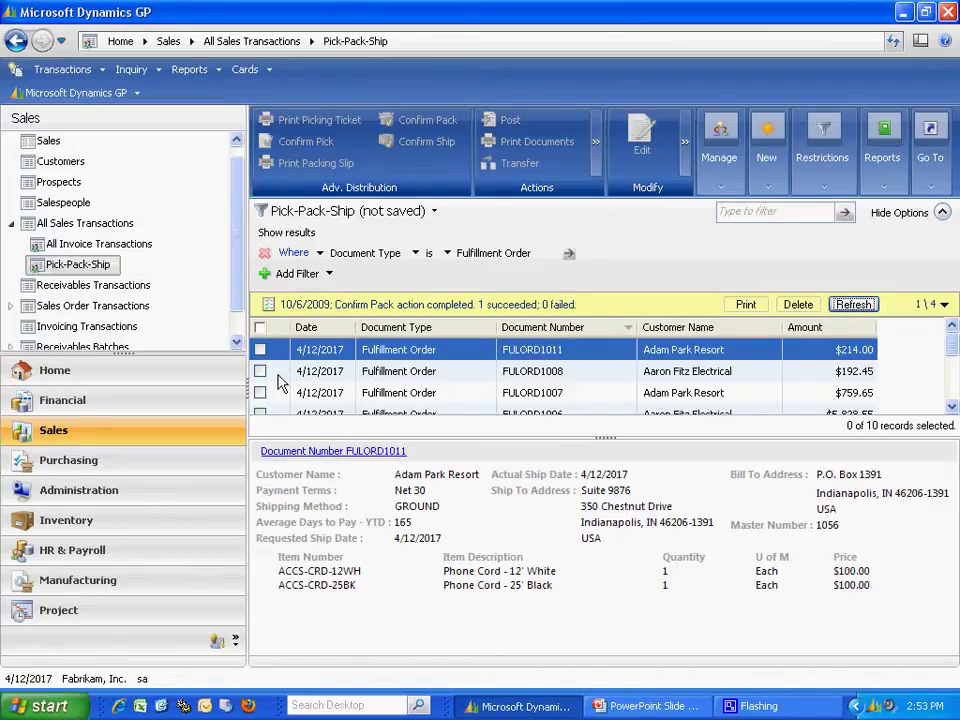
left_click(260, 350)
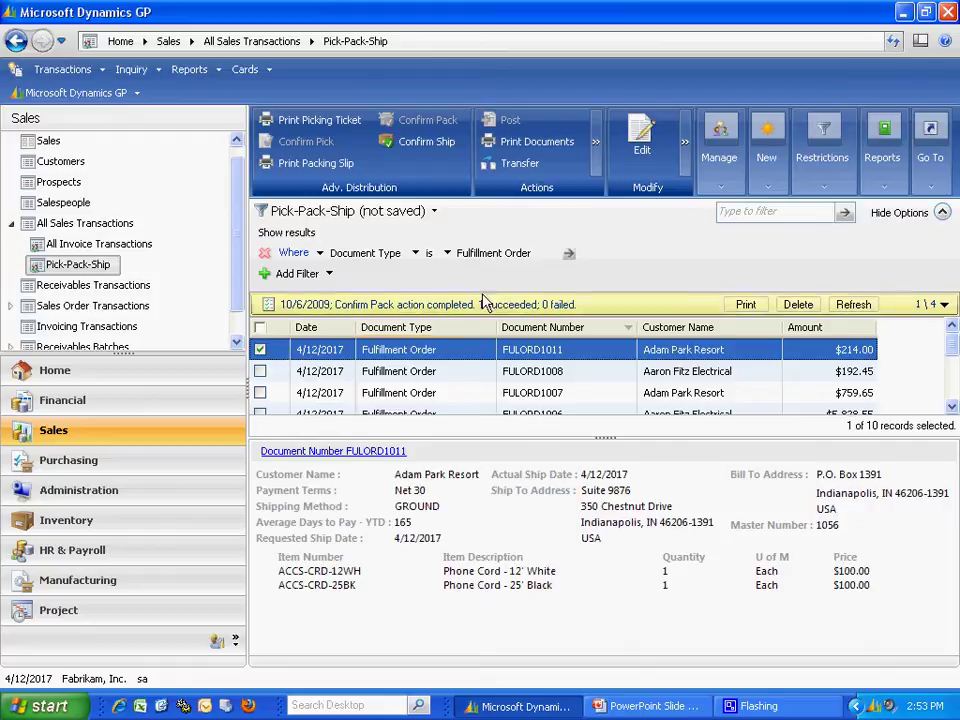
left_click(430, 144)
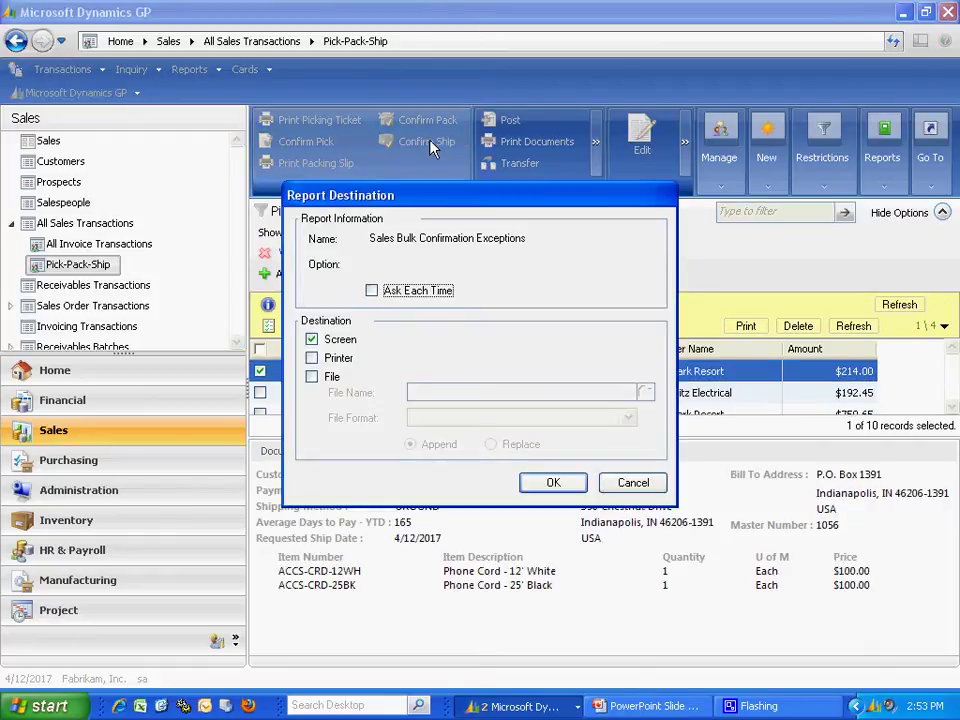
left_click(554, 482)
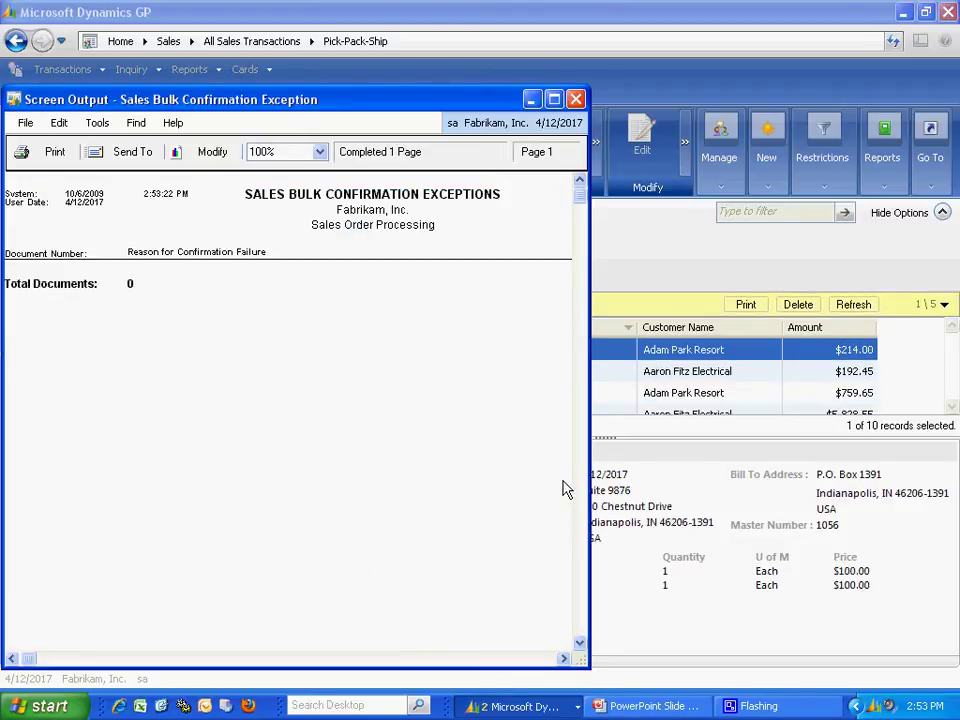
left_click(576, 100)
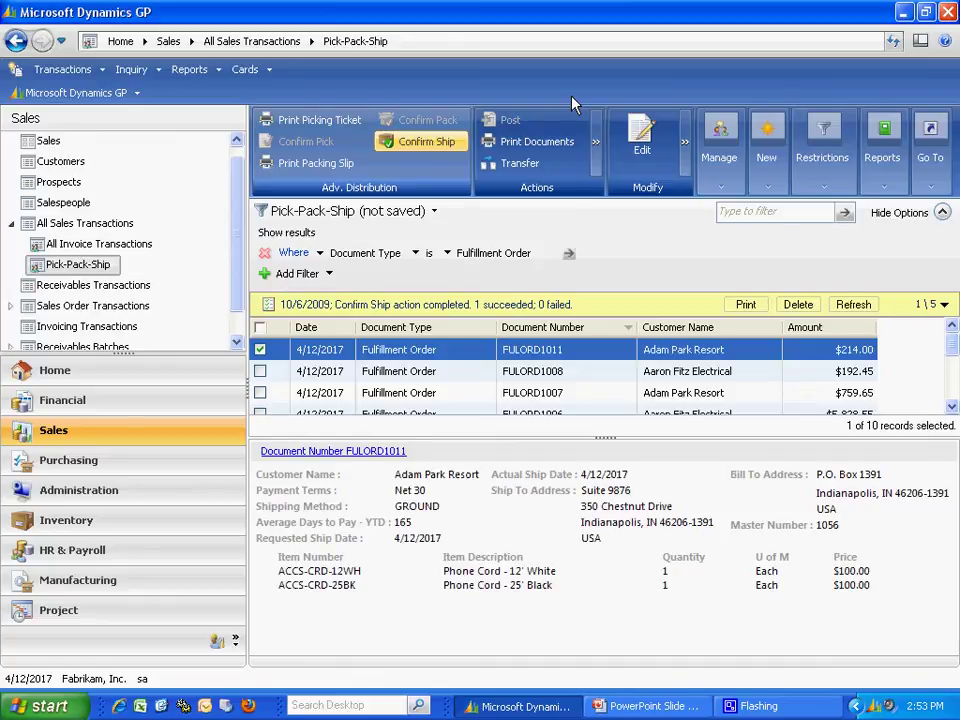
Open Sales Transaction Entry and look up the shipped Adam Park Resort order's invoice among the unposted invoices.
left_click(74, 70)
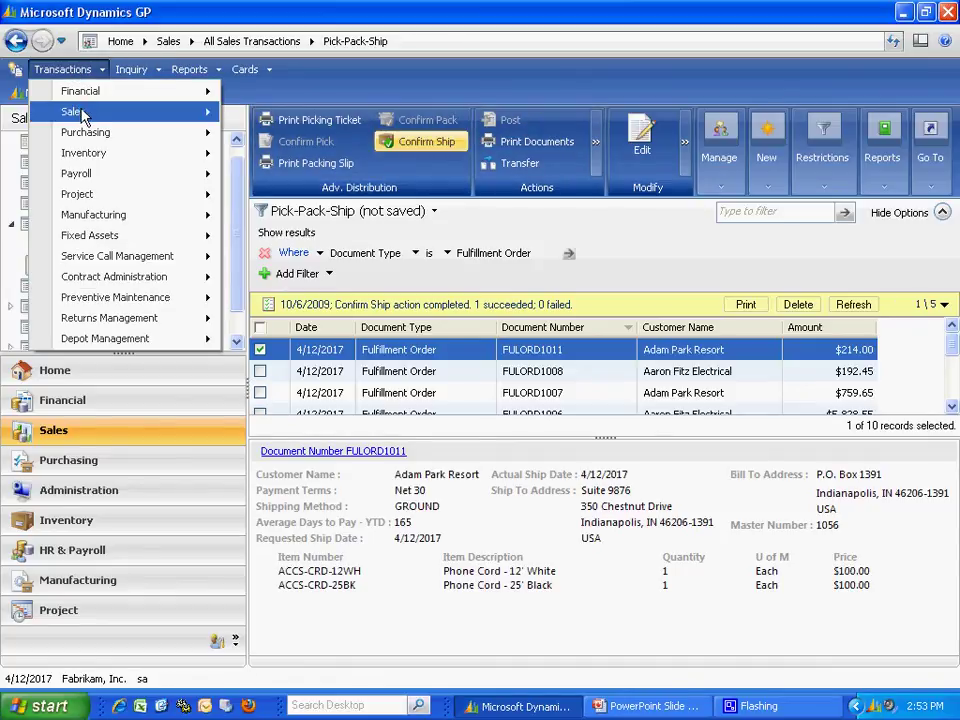
mouse_move(83, 117)
left_click(270, 94)
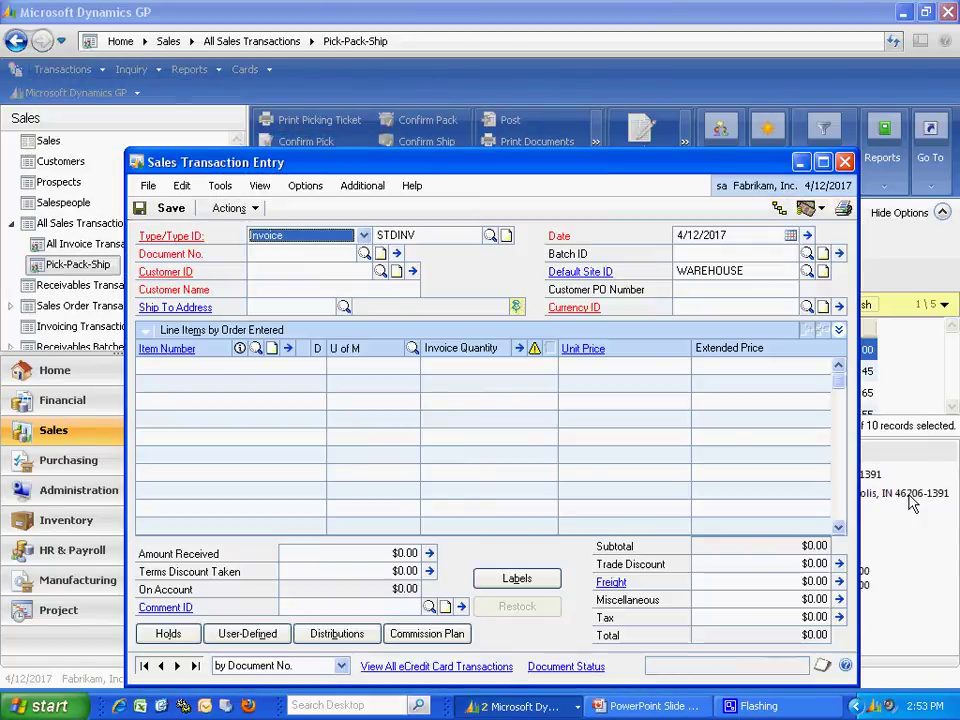
left_click(364, 253)
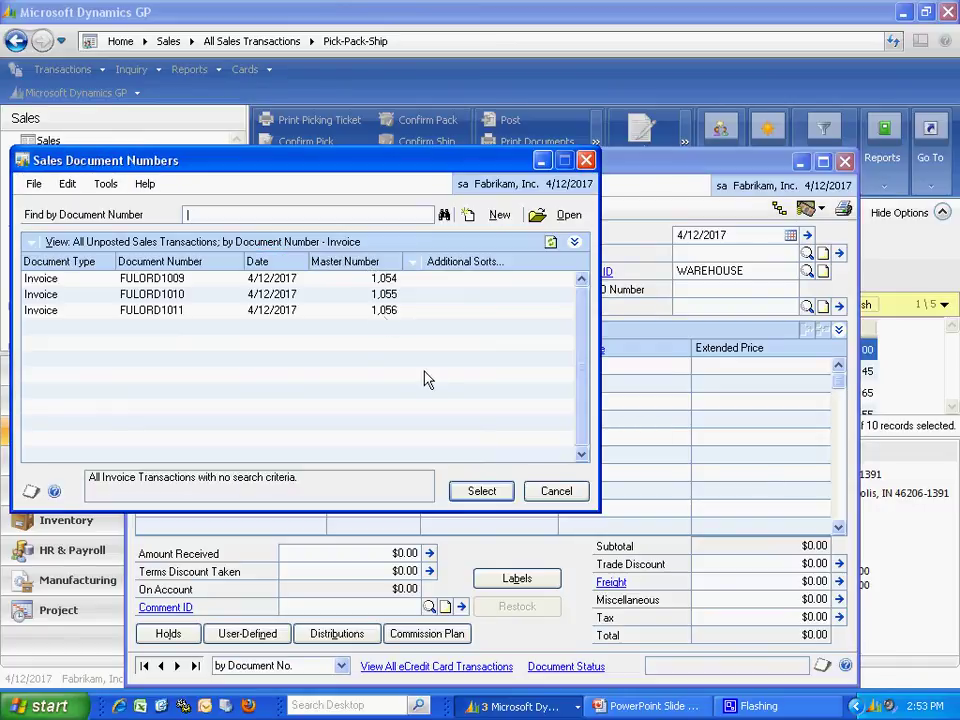
double_click(288, 311)
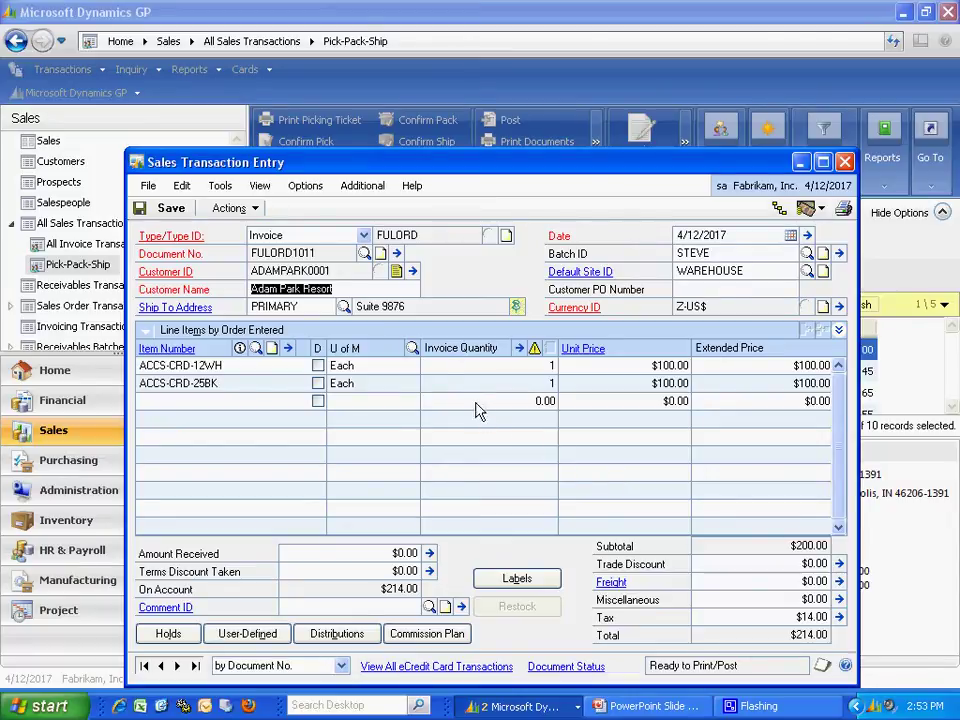
Review the invoice's document detail for originating documents, and open its document status history.
left_click(398, 254)
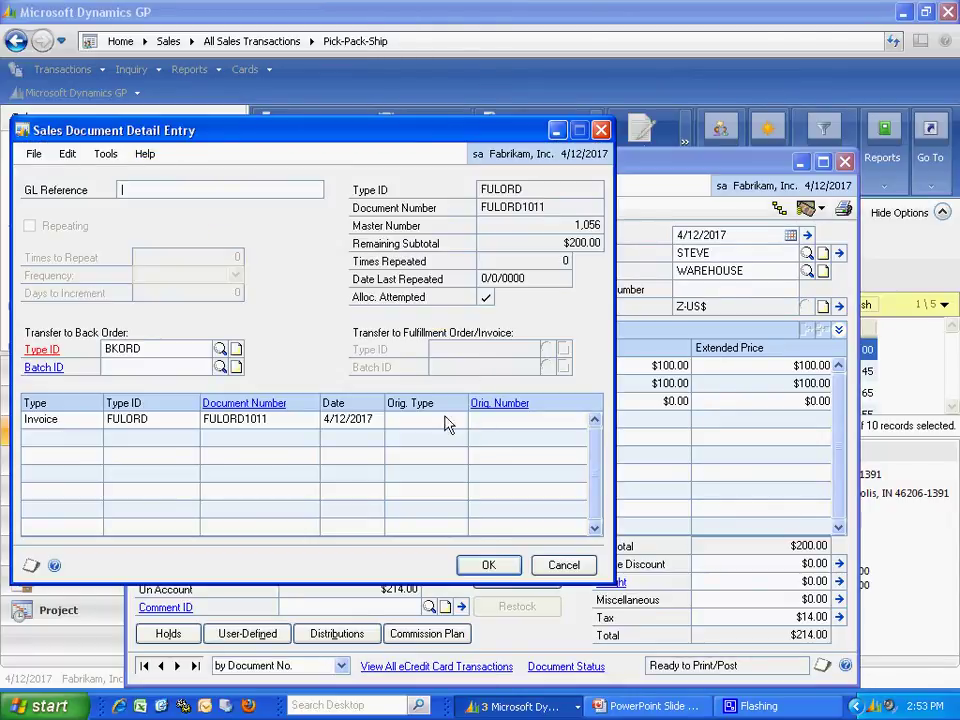
left_click(563, 565)
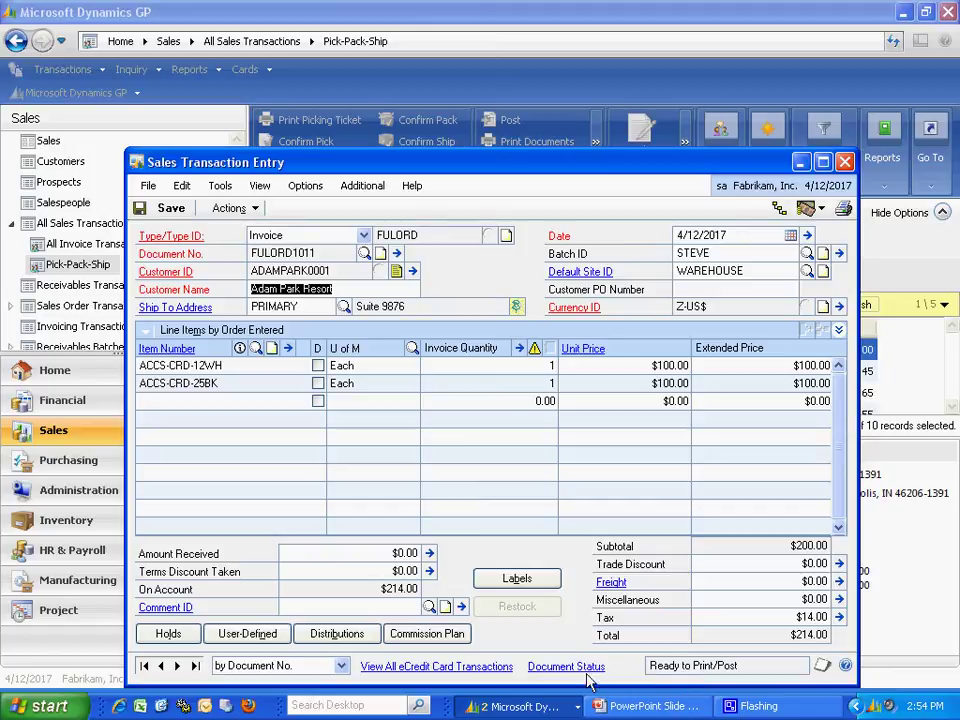
left_click(556, 668)
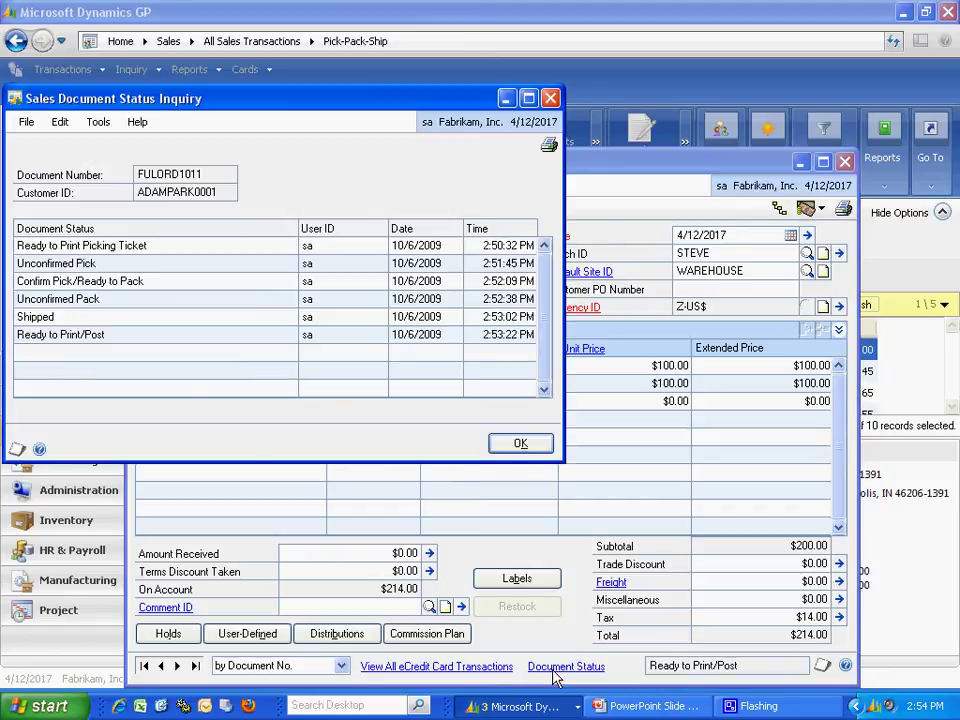